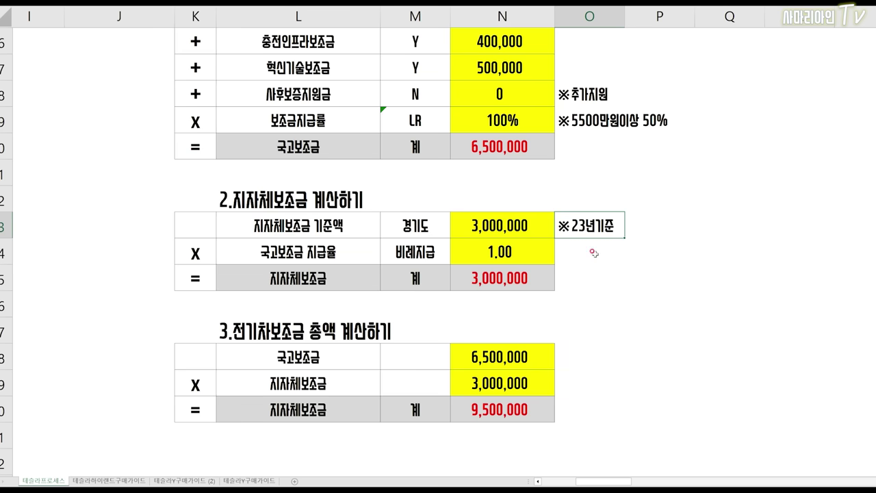
Review the 국고보조금 and 지자체보조금 totals and the combined amount in the 전기차보조금 총액 계산하기 table
left_click(524, 147)
scroll(521, 233, "up", 2)
scroll(528, 274, "down", 2)
scroll(493, 205, "down", 2)
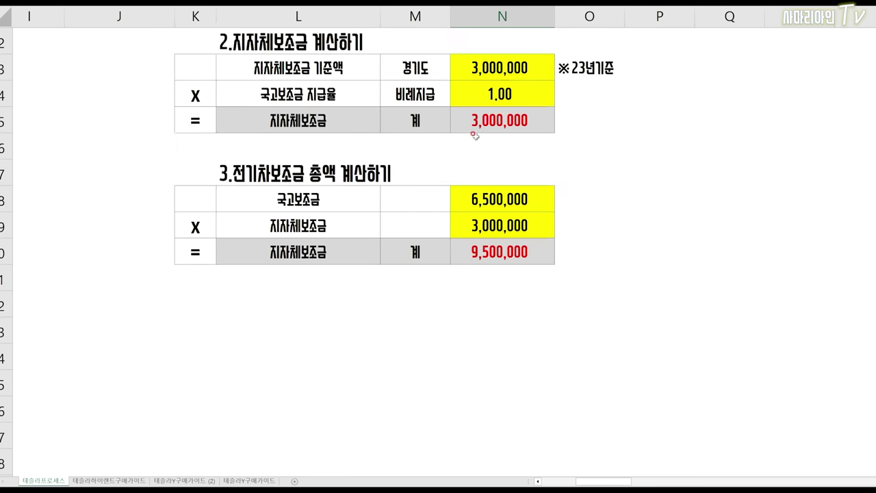
scroll(493, 240, "up", 1)
left_click(517, 334)
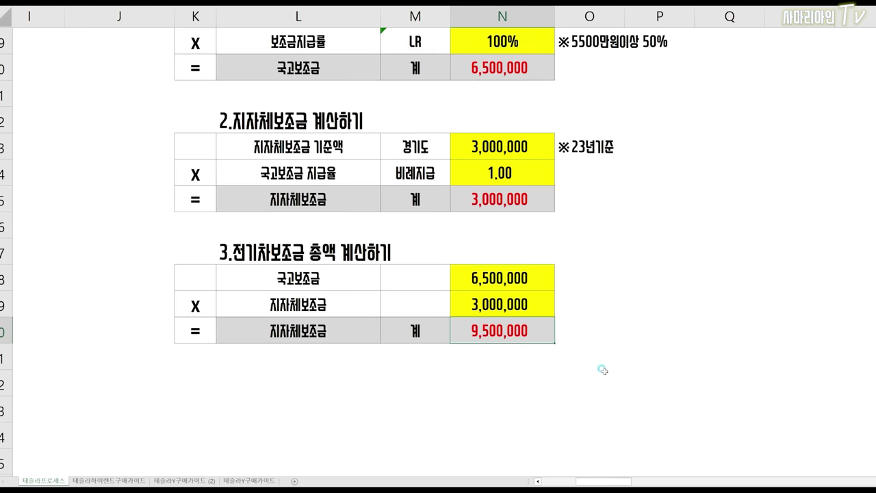
scroll(603, 370, "up", 2)
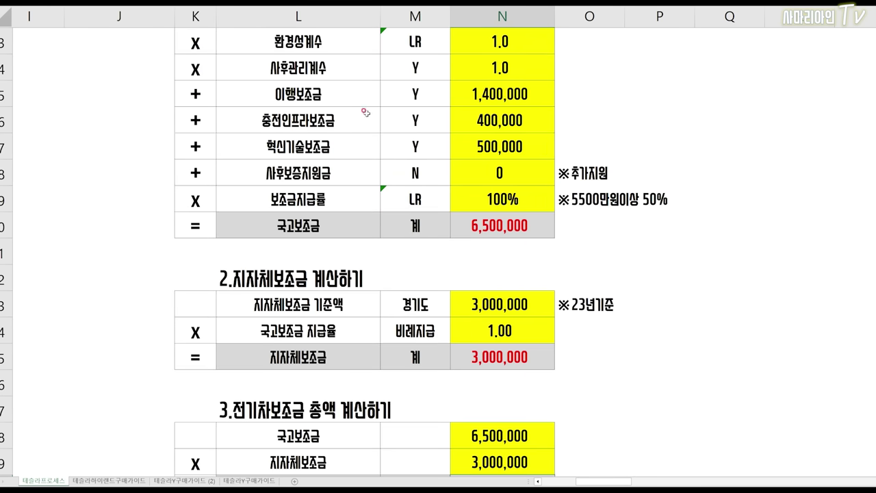
Clear the ※23년기준 note beside the 지자체보조금 기준액 row
scroll(498, 195, "down", 3)
left_click(590, 67)
key("Delete")
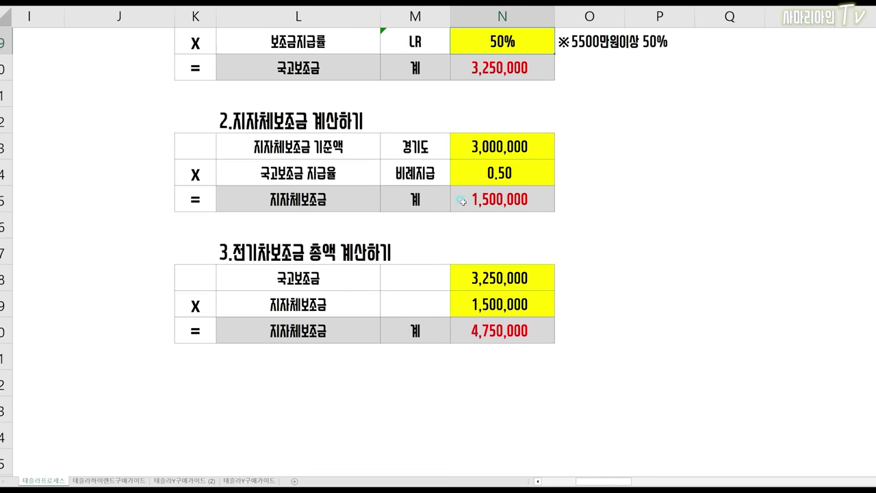
Set the 배터리안전보조금 option to N in the 모델3 전기차보조금 table
scroll(439, 229, "up", 5)
scroll(438, 229, "down", 2)
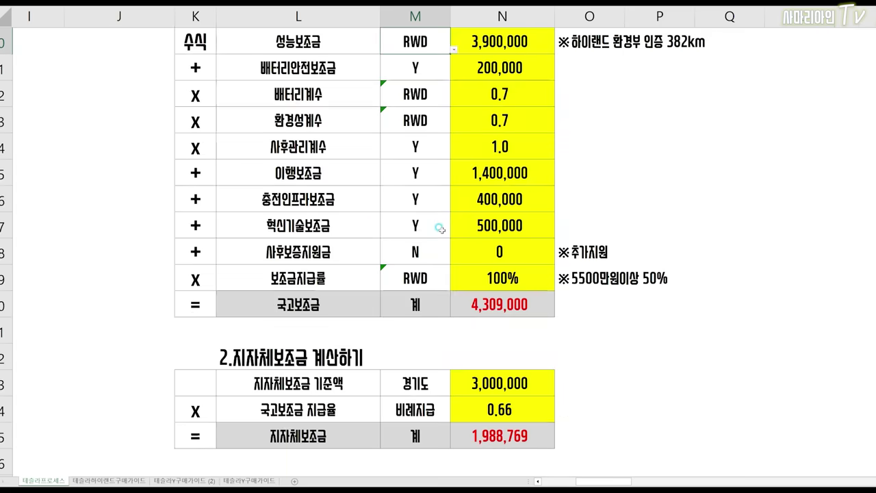
left_click(445, 68)
left_click(454, 79)
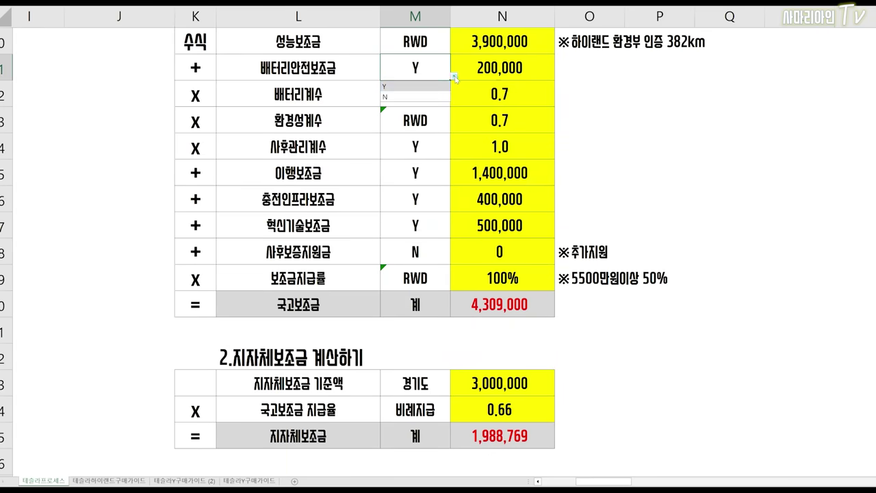
left_click(441, 96)
Set the 이행보조금 option to N in the 모델3 전기차보조금 table
left_click(511, 120)
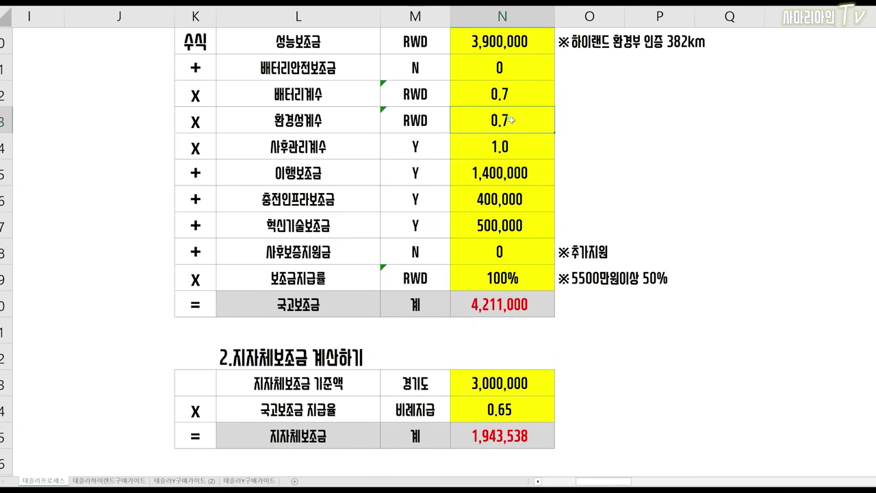
left_click(495, 148)
left_click(444, 173)
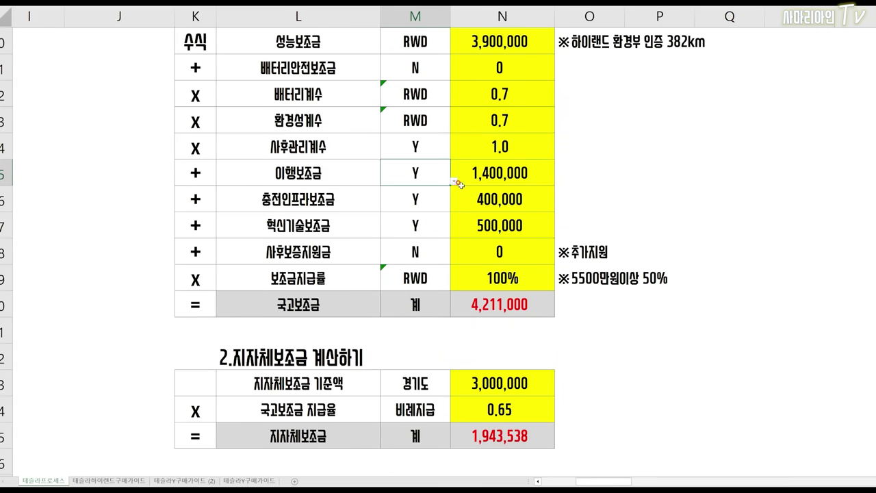
left_click(454, 180)
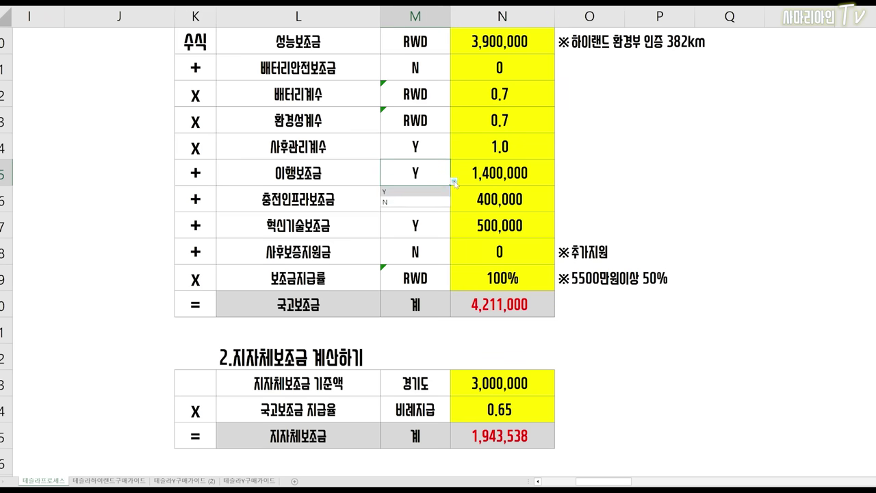
left_click(430, 201)
Set the 혁신기술보조금 option to N and check the 국고보조금 total
left_click(450, 208)
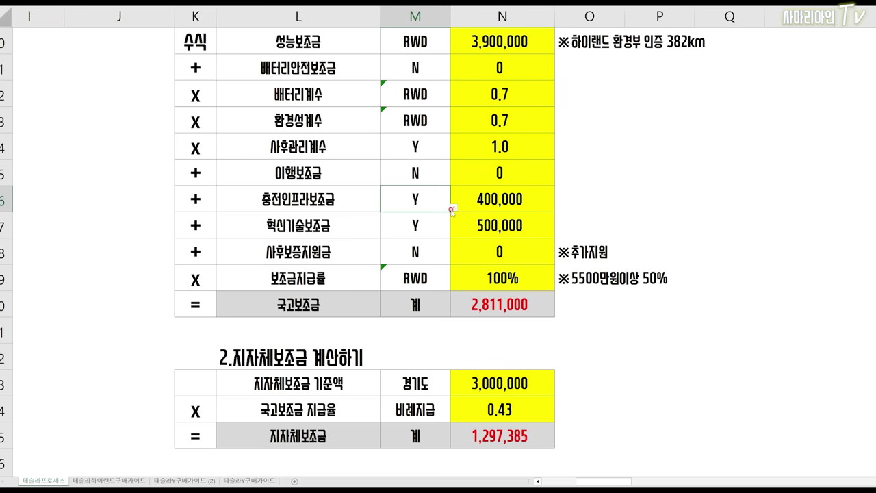
left_click(430, 224)
left_click(453, 234)
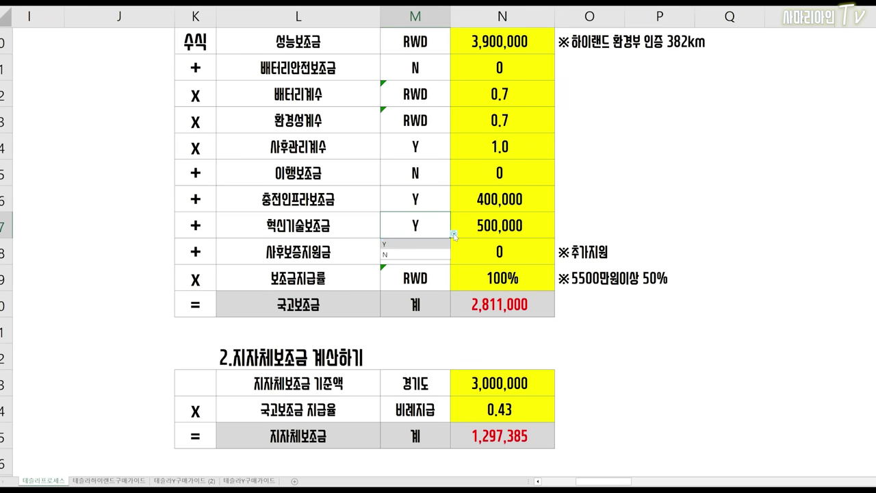
left_click(441, 255)
left_click(512, 304)
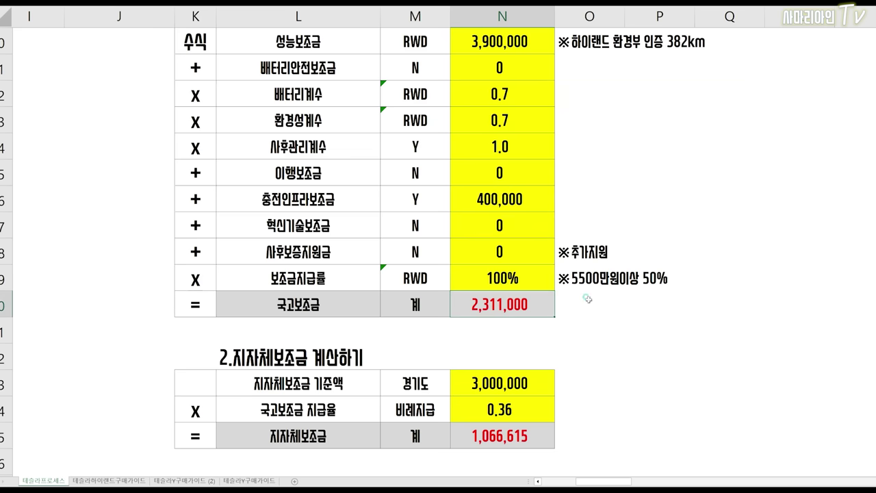
Copy the ※추가지원 note into the empty cell beside the 지자체보조금 기준액 amount
scroll(589, 299, "down", 1)
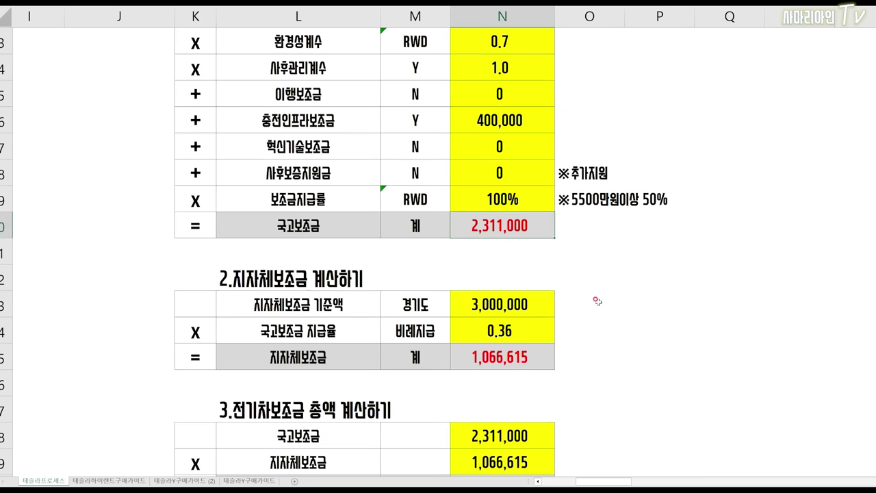
scroll(597, 302, "down", 1)
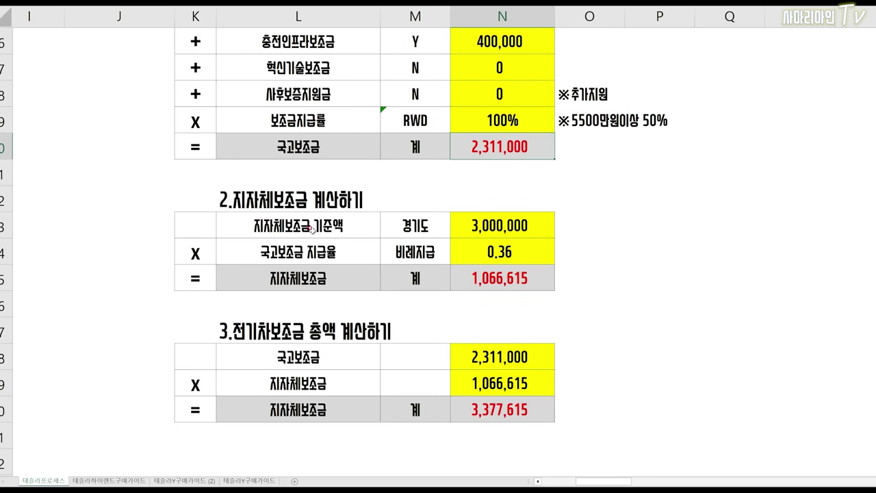
left_click_drag(310, 230, 535, 226)
left_click(580, 219)
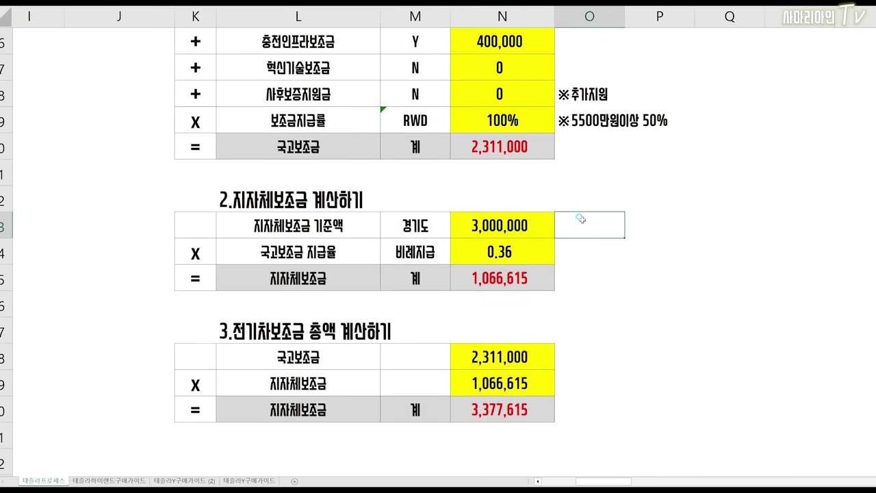
left_click(582, 103)
key("ctrl+c")
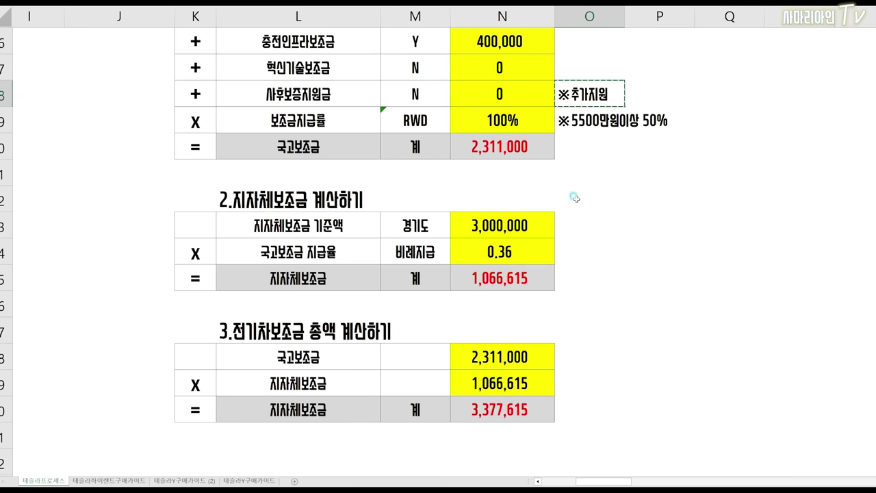
left_click(571, 221)
key("ctrl+v")
Change the text of the copied note beside 지자체보조금 기준액 to ※23년기준금액
key("F2")
key("BackSpace")
key("BackSpace")
key("BackSpace")
key("BackSpace")
type("23년")
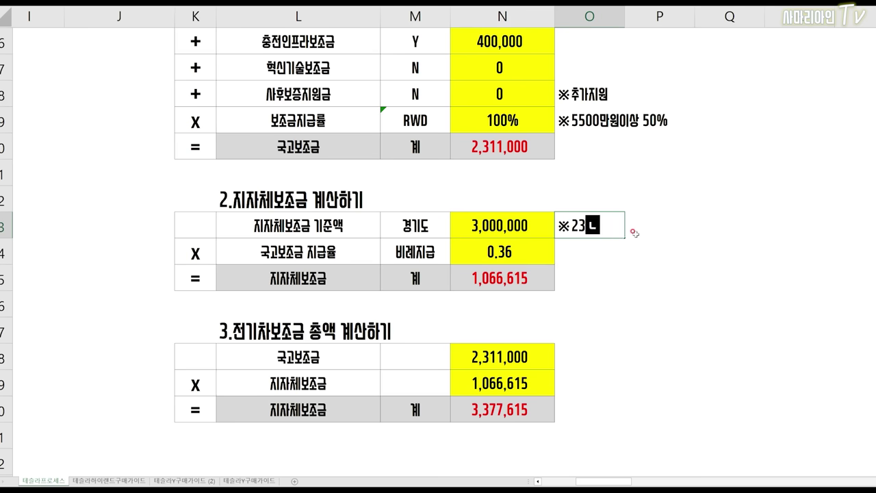
type("기준금액")
left_click(483, 217)
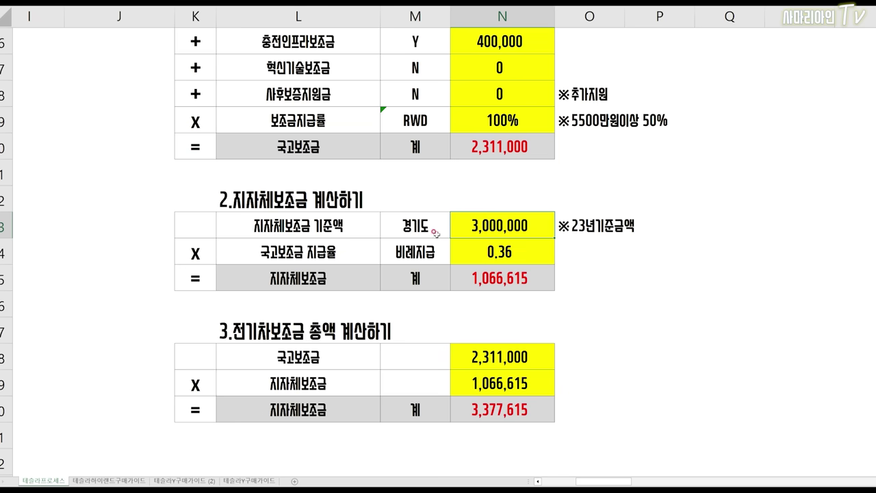
Review the 국고보조금 total and the 지자체보조금 기준액 row for 경기도
left_click(524, 145)
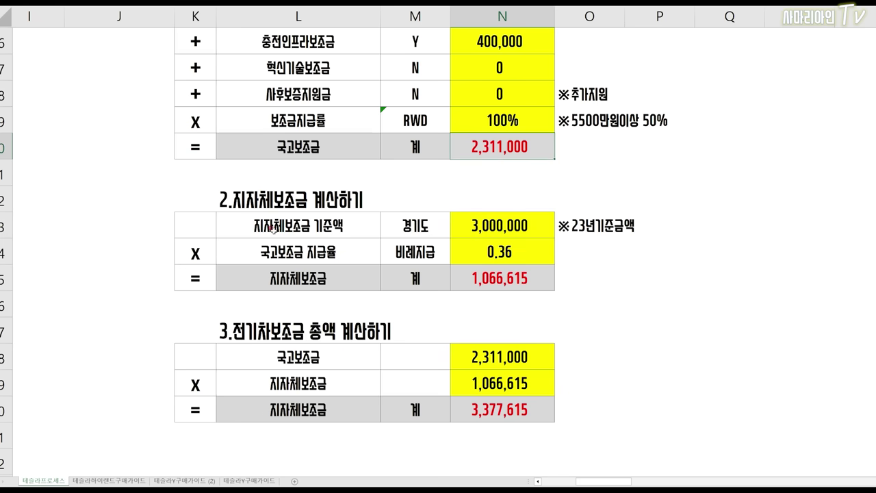
left_click_drag(279, 227, 483, 226)
left_click_drag(562, 244, 655, 280)
left_click(629, 280)
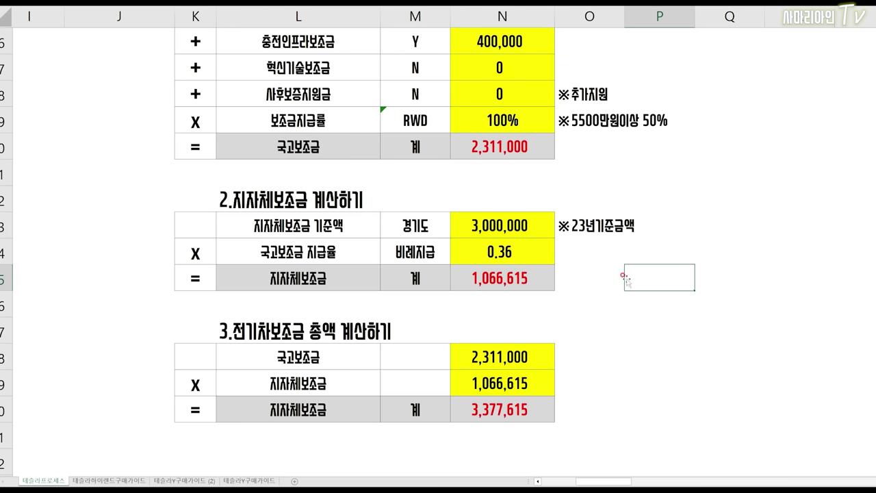
left_click(594, 241)
left_click(512, 156)
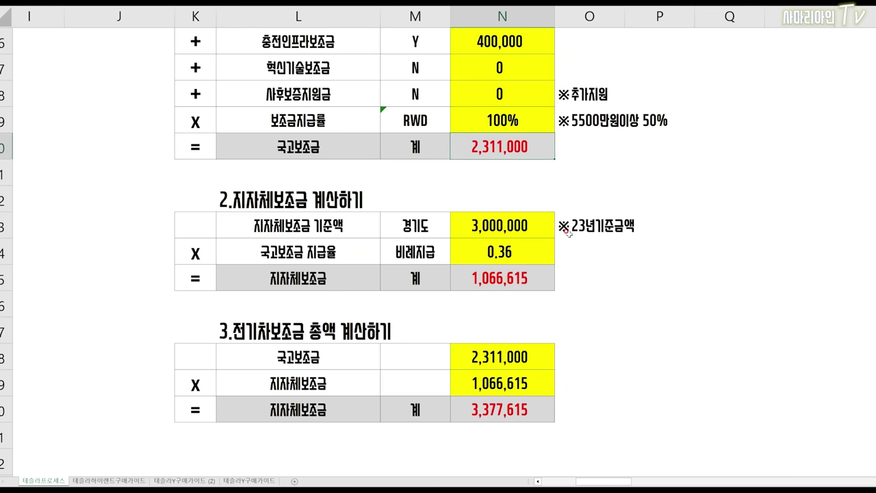
Format the 국고보조금 지급율 value as a percentage with 0 decimal places
left_click(508, 251)
right_click(508, 252)
left_click(538, 172)
left_click(411, 217)
left_click(630, 368)
left_click(651, 280)
left_click(524, 254)
key("ctrl+1")
left_click(528, 186)
left_click(529, 186)
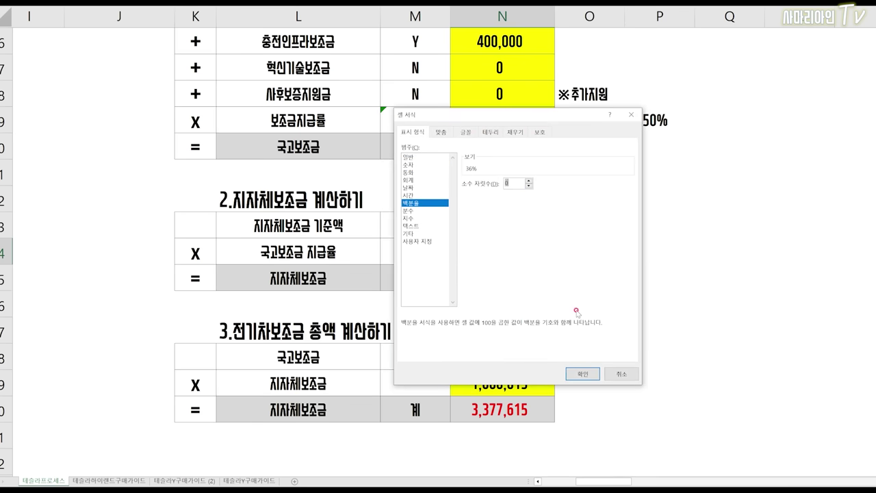
left_click(583, 373)
left_click(676, 270)
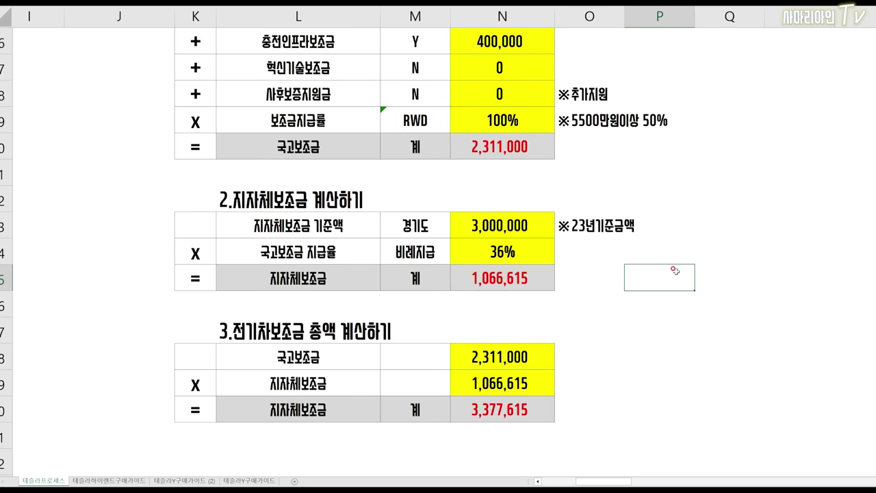
Check the 지자체보조금 total and the final sum in the 전기차보조금 총액 계산하기 table
left_click(508, 281)
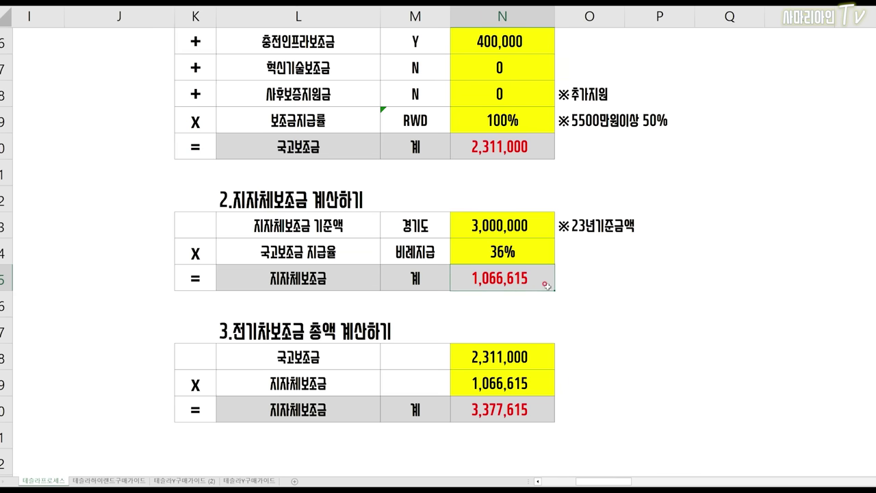
left_click(645, 311)
scroll(558, 335, "down", 1)
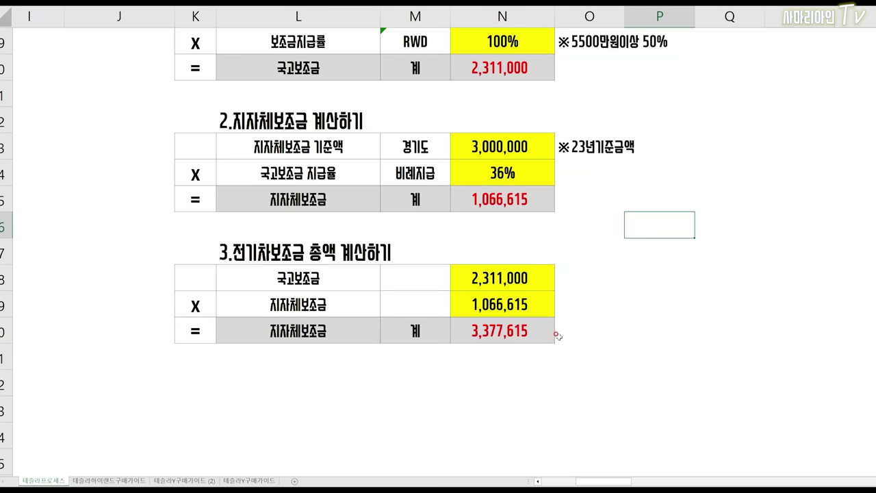
scroll(561, 336, "up", 1)
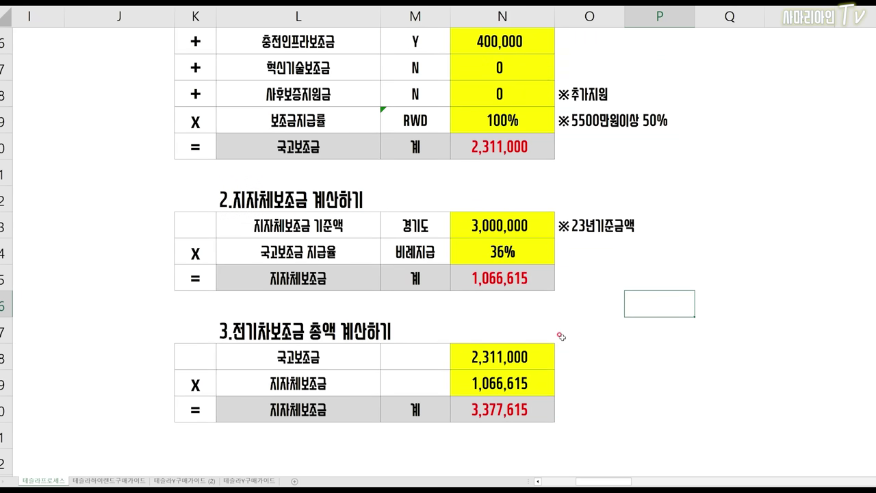
left_click(499, 407)
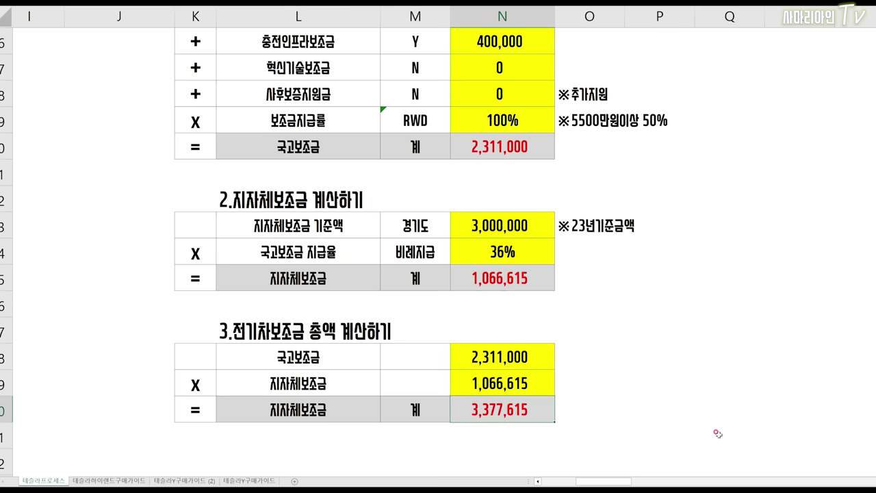
Switch to the final purchase price PDF in Microsoft Edge, check the KR Govt EV subsidy line under 차량 구매가격, and close it
left_click(573, 410)
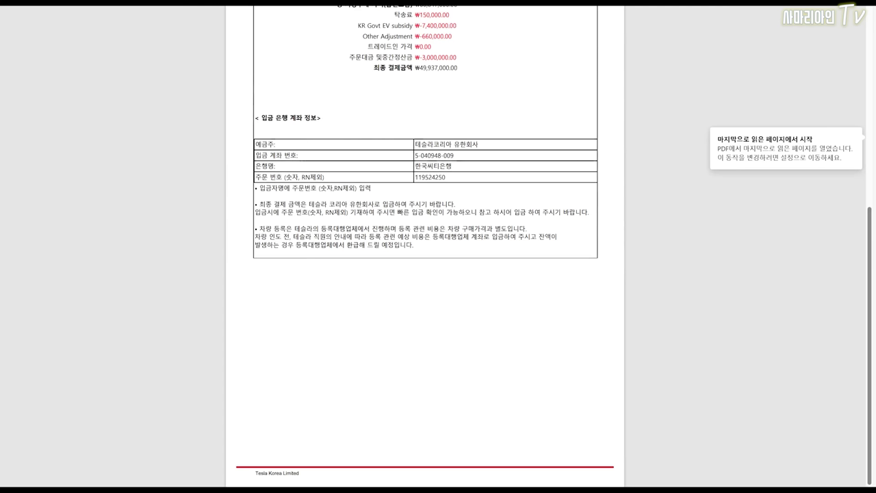
scroll(477, 180, "up", 1)
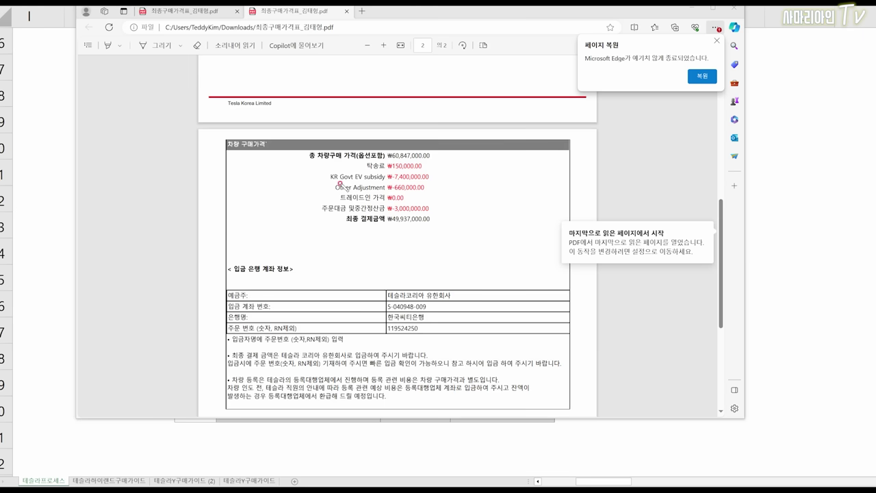
mouse_move(331, 181)
left_mouse_down()
mouse_move(425, 187)
mouse_move(440, 176)
mouse_move(375, 169)
mouse_move(326, 179)
left_mouse_up()
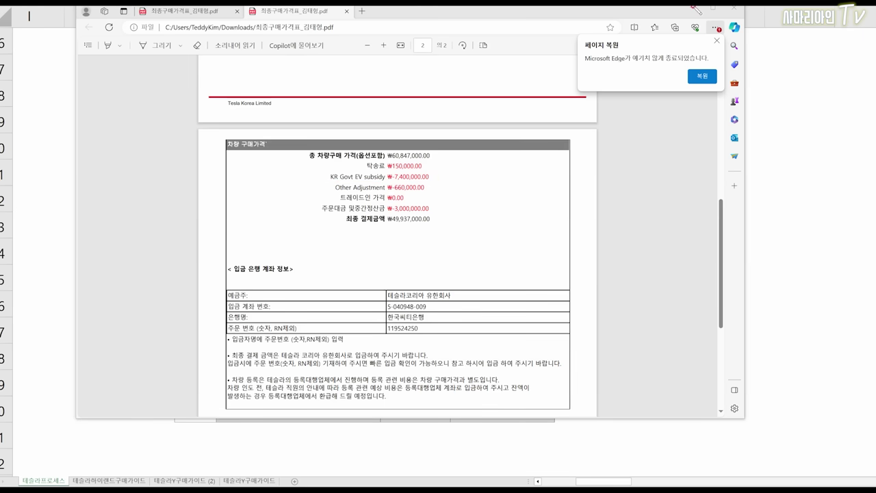
left_click(734, 7)
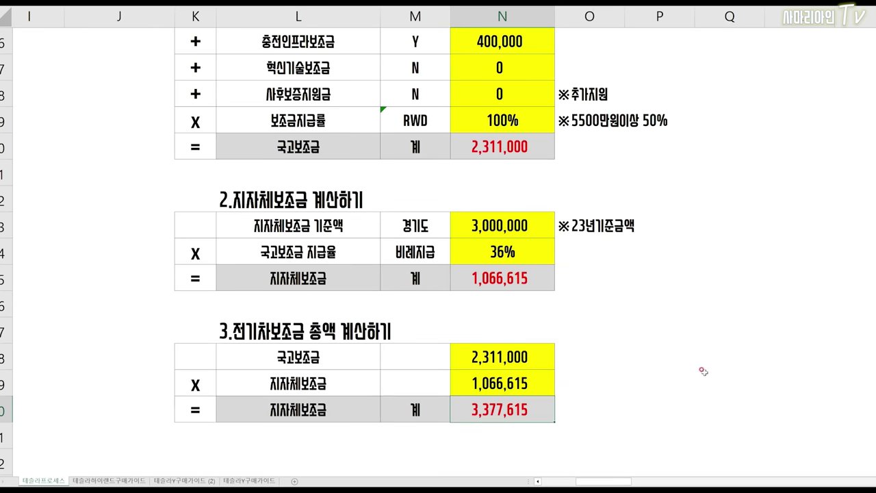
Look through the vehicle purchase cost section and the three subsidy calculation tables on the 테슬라프로세스 sheet
scroll(695, 369, "up", 8)
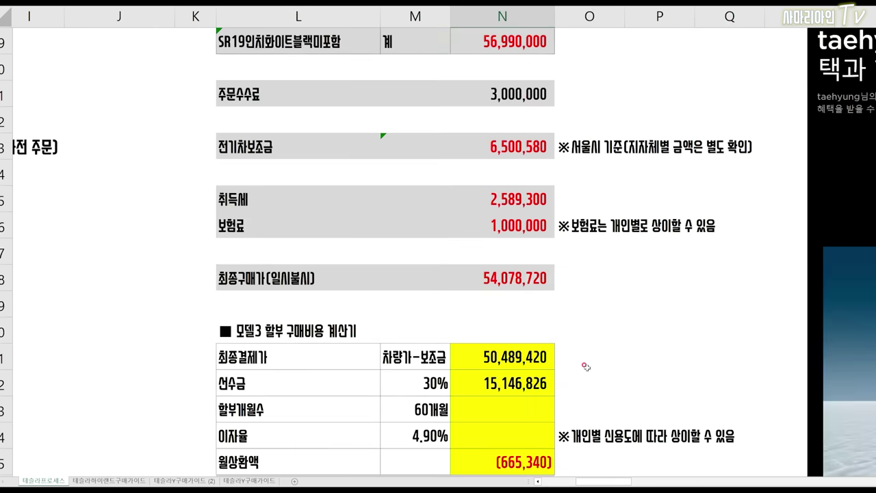
scroll(586, 364, "down", 6)
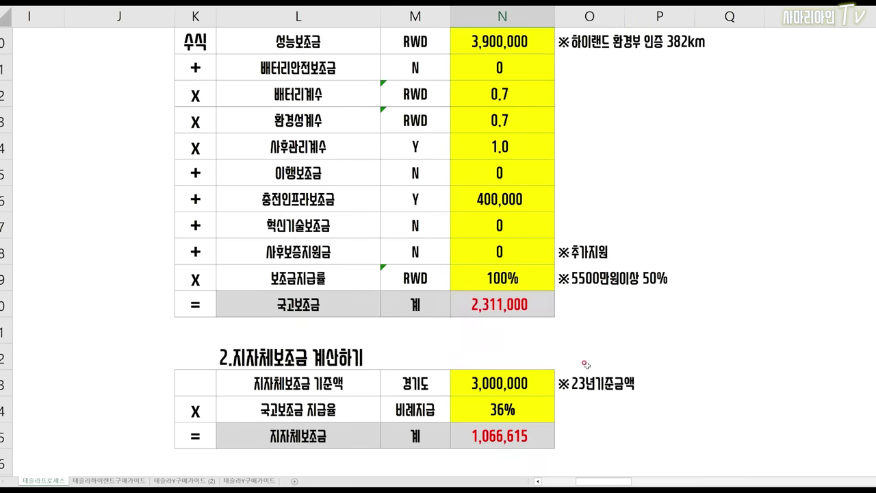
scroll(640, 328, "up", 1)
left_click(640, 329)
scroll(642, 360, "down", 5)
scroll(642, 360, "up", 5)
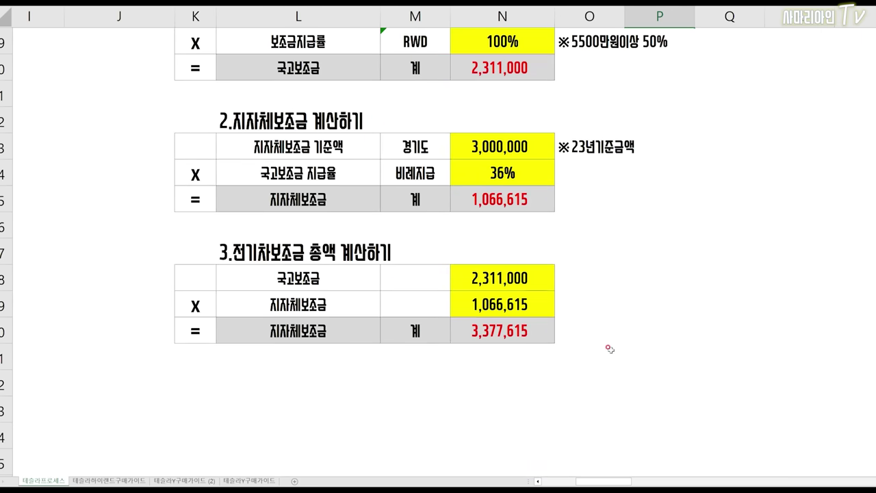
scroll(626, 379, "down", 1)
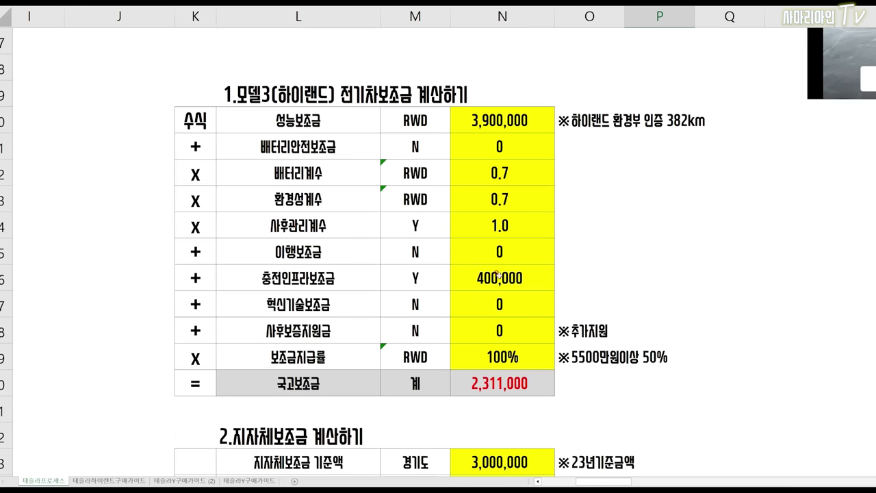
Switch the 성능보조금 option to LR in the 모델3(하이랜드) table and check its subsidy amount
left_click(441, 116)
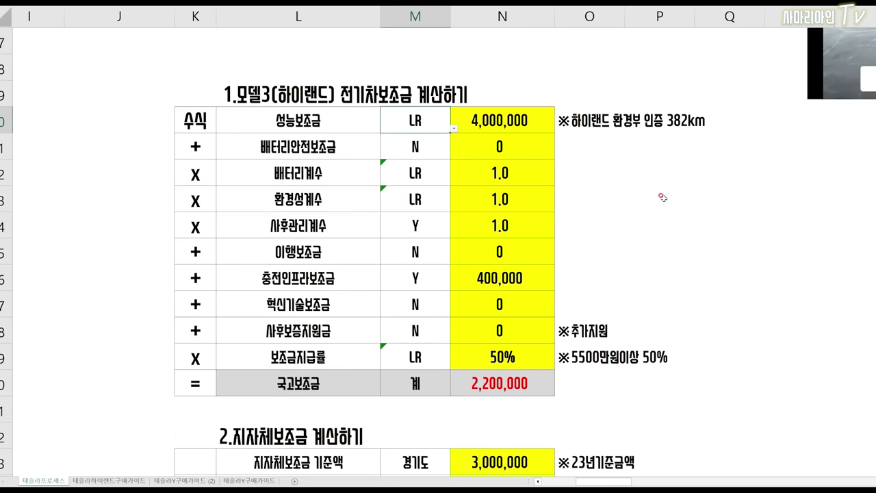
left_click(482, 125)
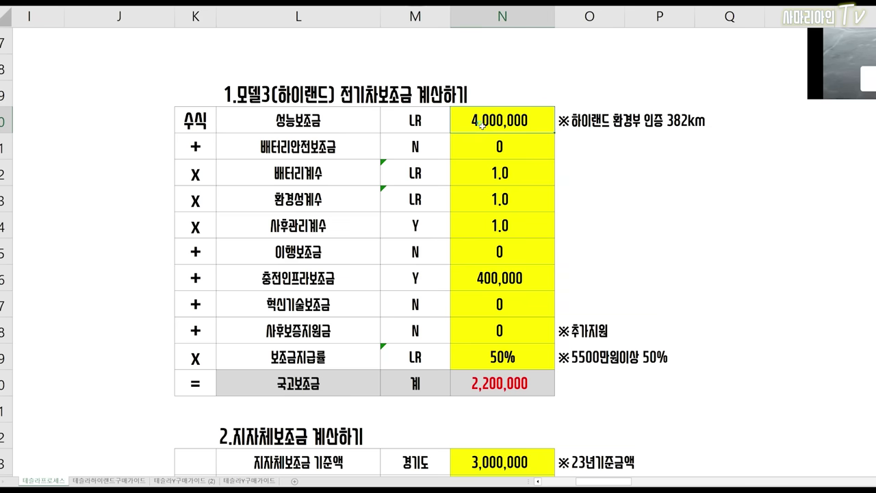
Examine the LR values for 배터리안전보조금, 배터리계수 and 환경성계수, and the 충전인프라보조금 and 혁신기술보조금 options
left_click(469, 152)
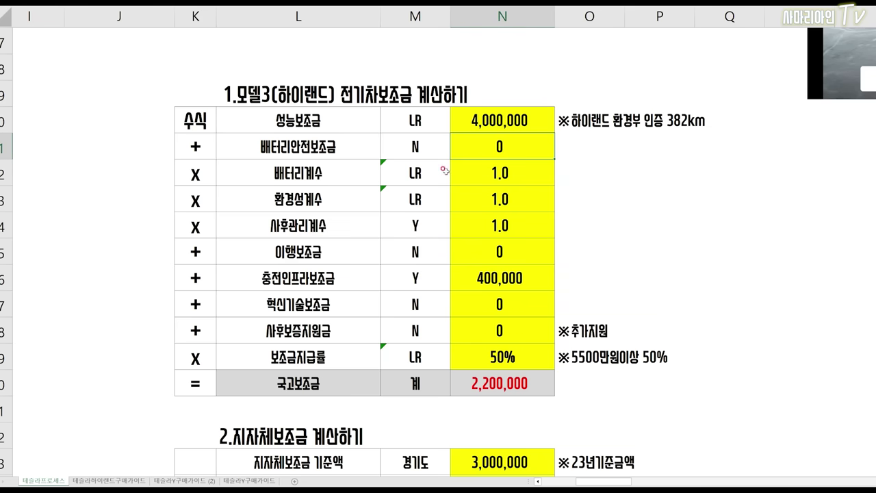
left_click(483, 172)
left_click(487, 196)
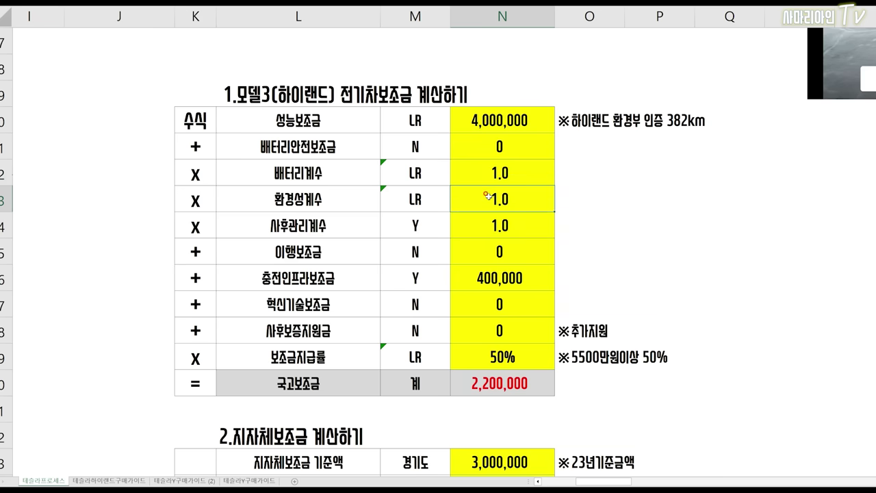
left_click(481, 168)
left_click(481, 196)
left_click(485, 182)
left_click(486, 191)
left_click(492, 173)
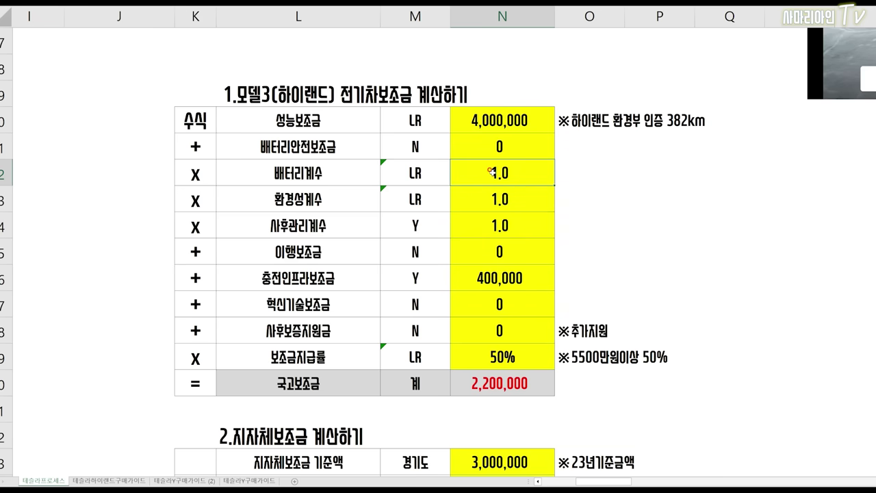
scroll(491, 171, "down", 1)
left_click(431, 168)
left_click(428, 197)
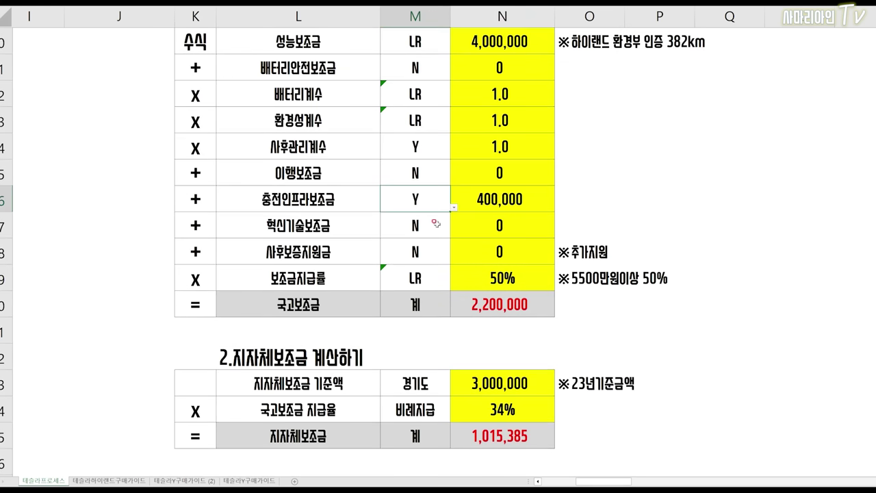
left_click(435, 224)
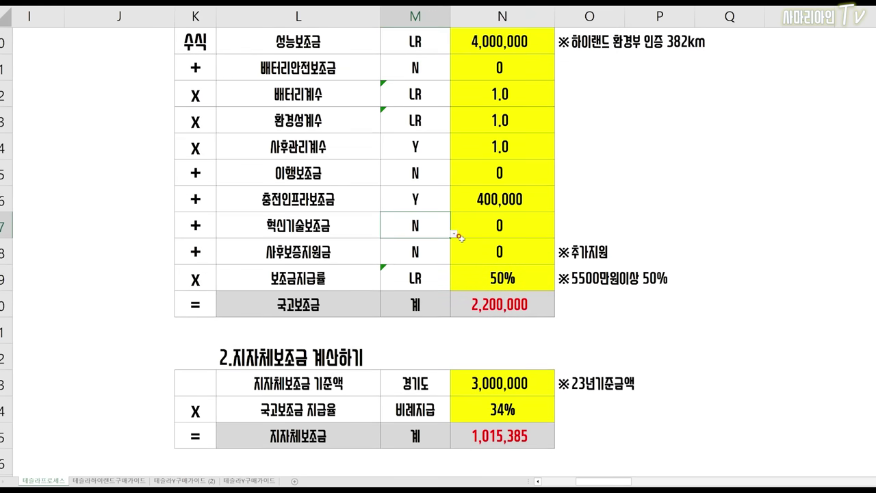
scroll(462, 256, "up", 2)
scroll(466, 257, "down", 2)
Check the LR 보조금지급률, the 국고보조금 total and the final sum in the 전기차보조금 총액 계산하기 table
left_click(501, 279)
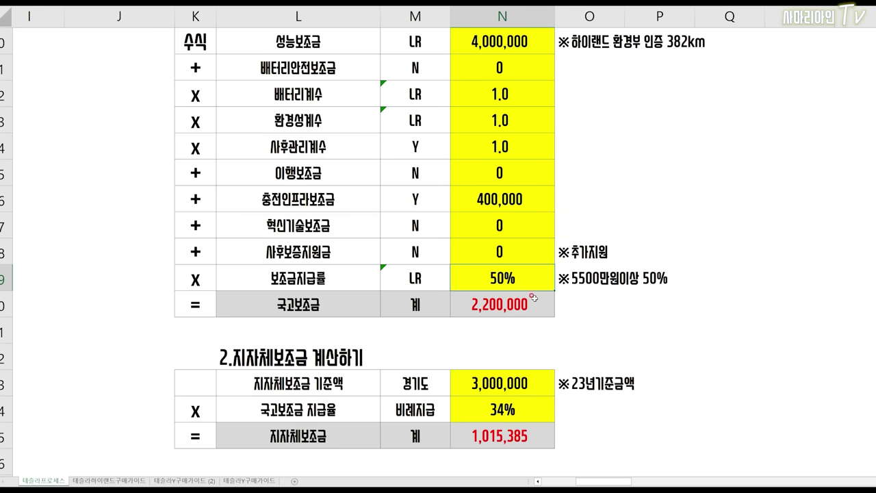
scroll(538, 305, "up", 1)
scroll(543, 312, "down", 1)
double_click(543, 309)
key("Return")
left_click(612, 309)
left_click(527, 308)
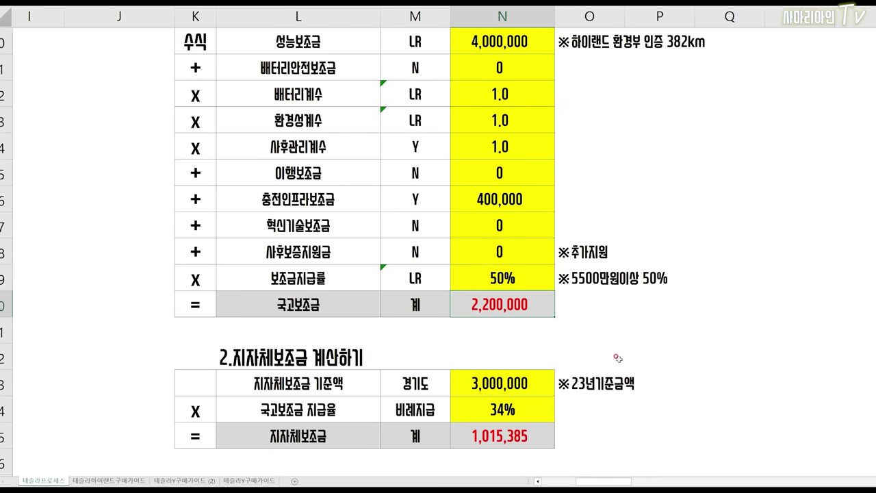
scroll(618, 358, "down", 2)
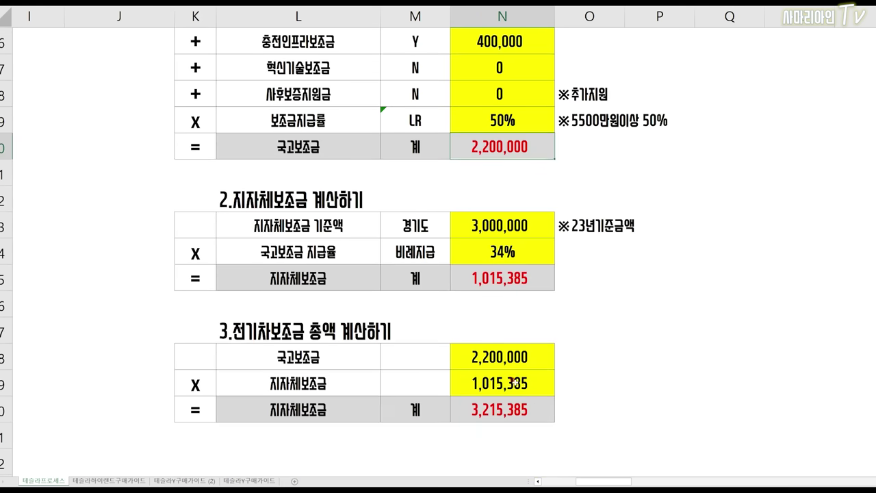
left_click(511, 407)
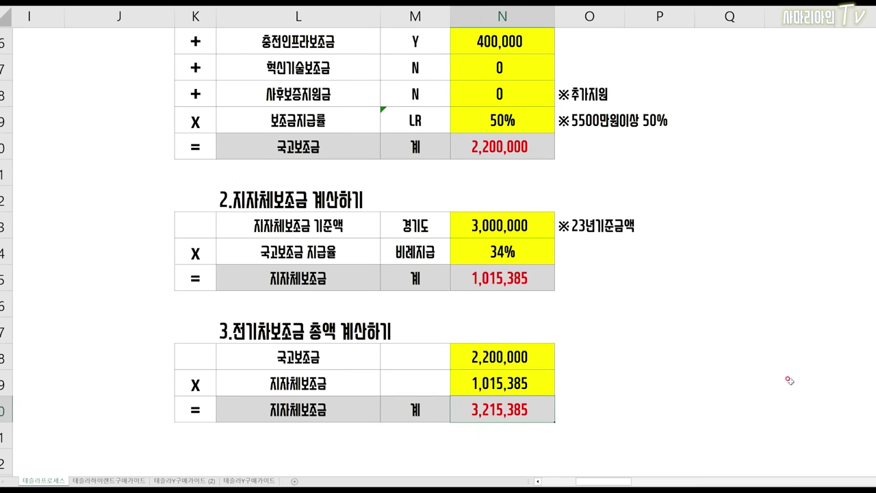
Add the note "※롱레인지 보조금 320~330만원" beside the final sum in the 전기차보조금 총액 계산하기 table
left_click(586, 406)
scroll(684, 376, "down", 1)
type("※롱레인지 보조금 320~")
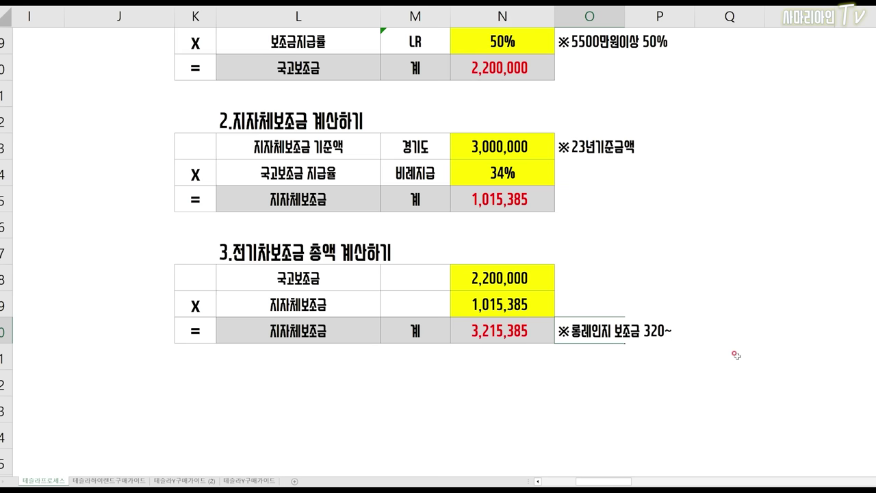
type("330만원")
key("Return")
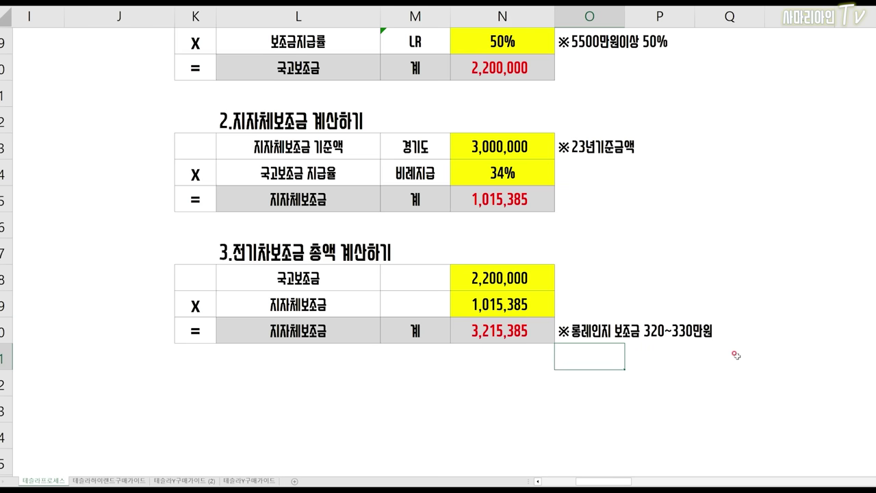
Set the 성능보조금 option back to RWD and check the final subsidy sum
scroll(450, 166, "up", 5)
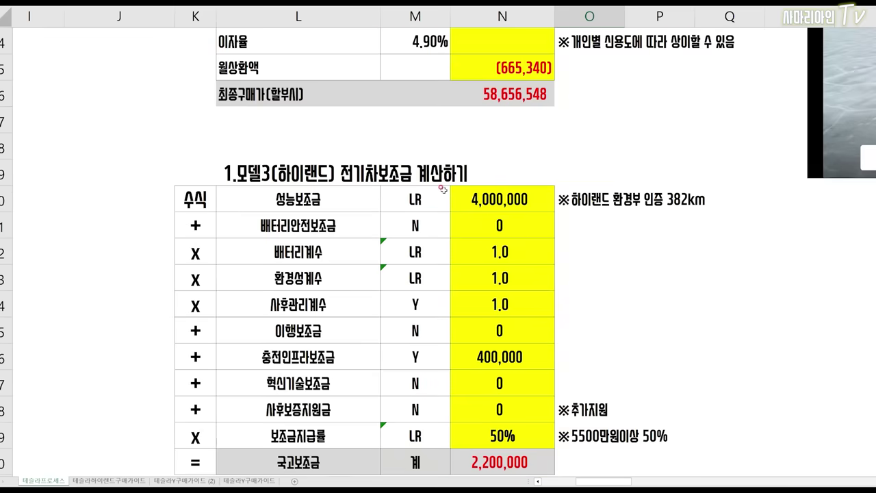
left_click(445, 199)
left_click(454, 207)
left_click(423, 218)
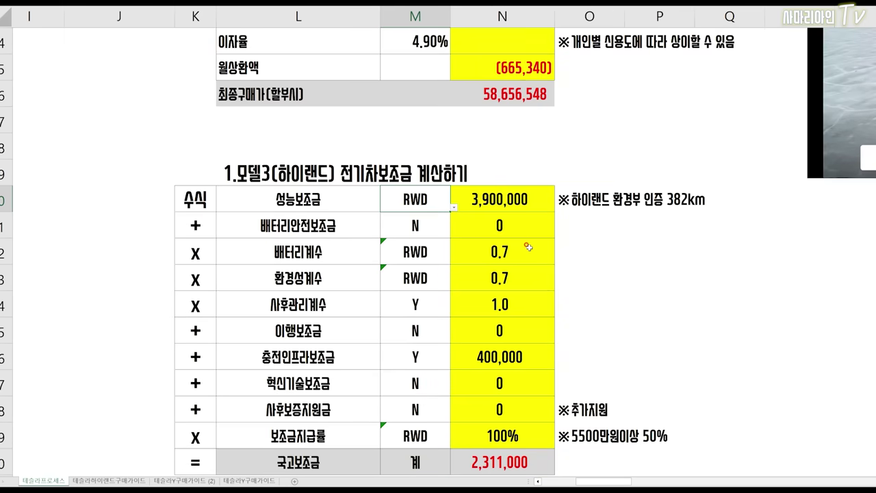
scroll(528, 246, "down", 4)
scroll(524, 206, "down", 1)
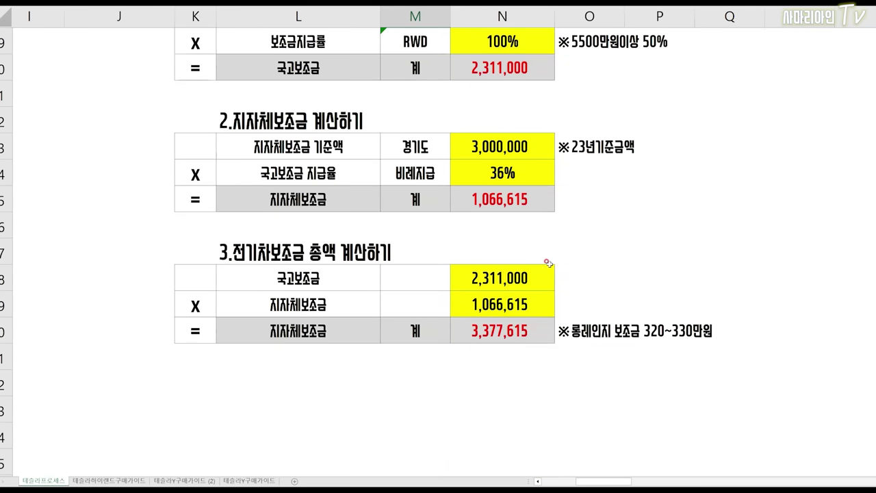
left_click(540, 335)
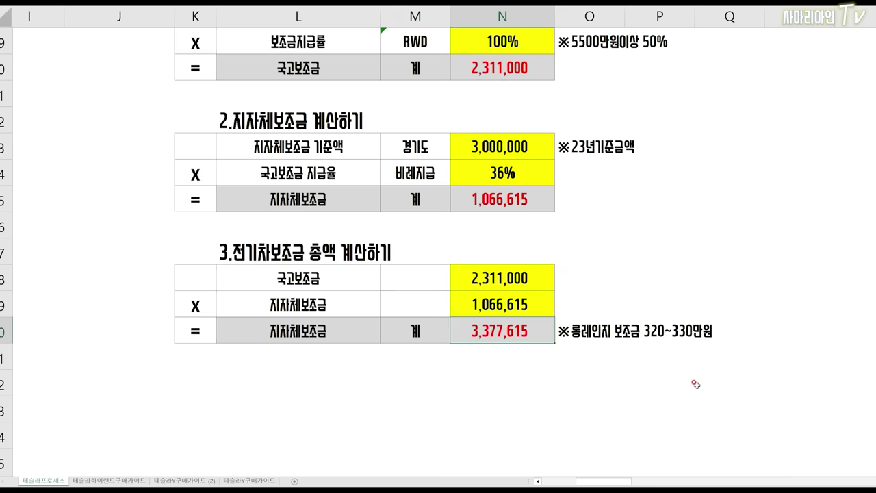
Set the RWD 보조금지급률 to 50% and check the final subsidy sum
left_click(493, 352)
scroll(493, 353, "up", 1)
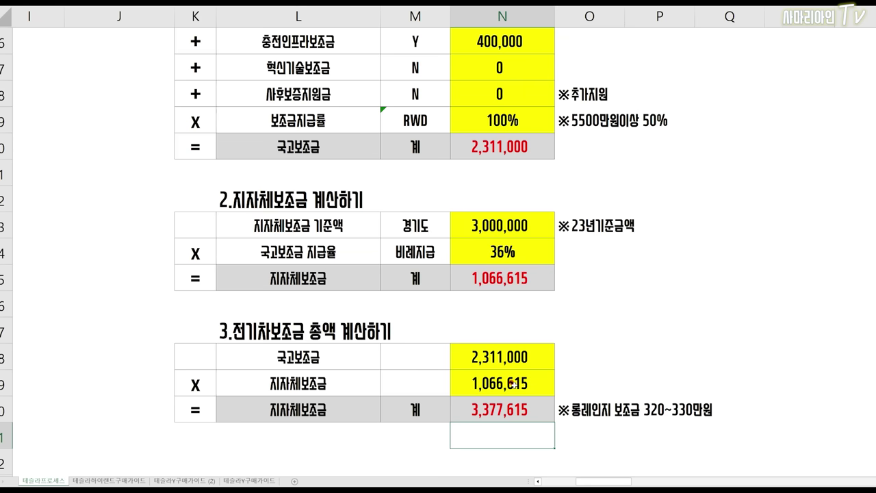
key("Up")
key("Up")
key("Up")
key("Up")
key("Up")
key("Up")
key("Up")
key("Up")
key("Up")
key("Up")
key("Up")
key("Up")
double_click(506, 119)
key("Return")
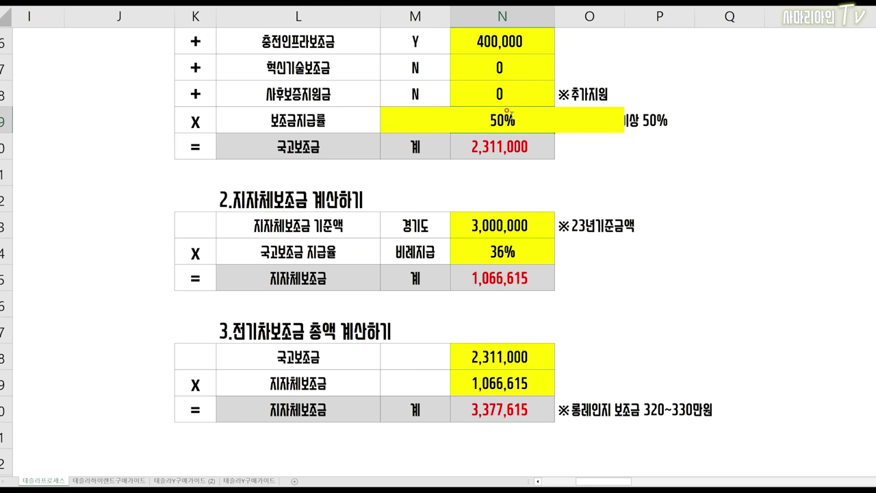
left_click(527, 411)
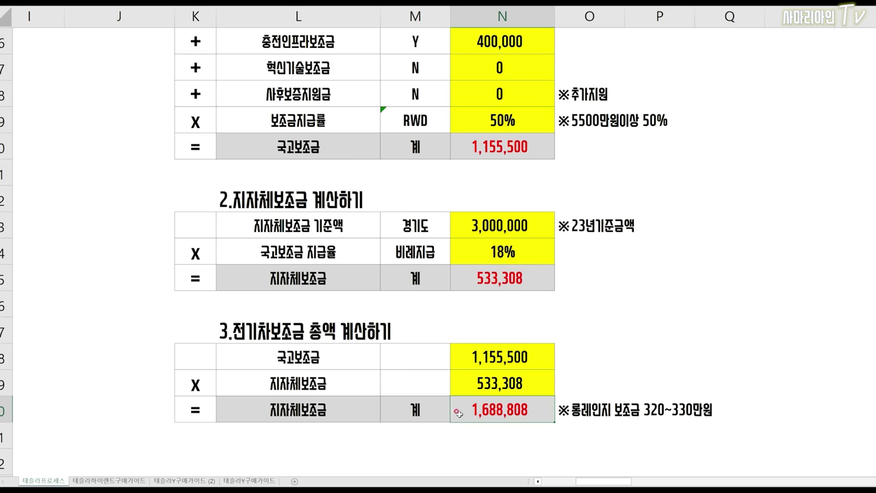
Set the RWD 보조금지급률 back to 100%
left_click(510, 120)
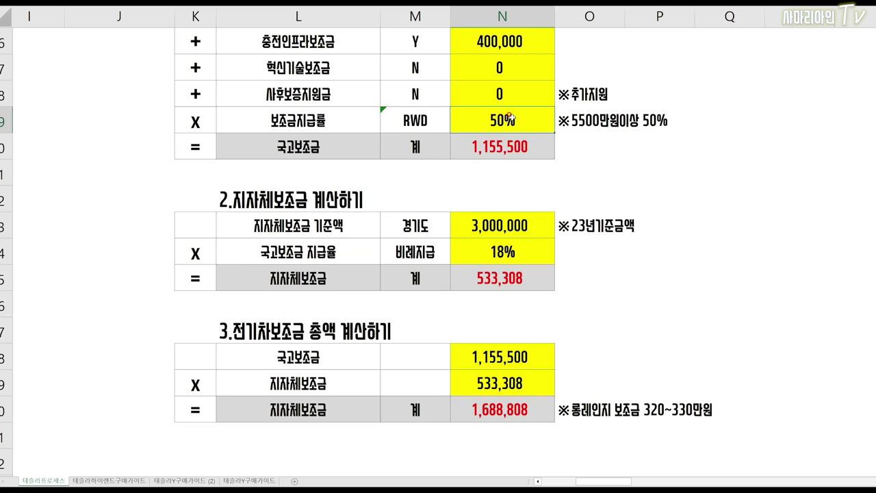
type("100%")
key("Return")
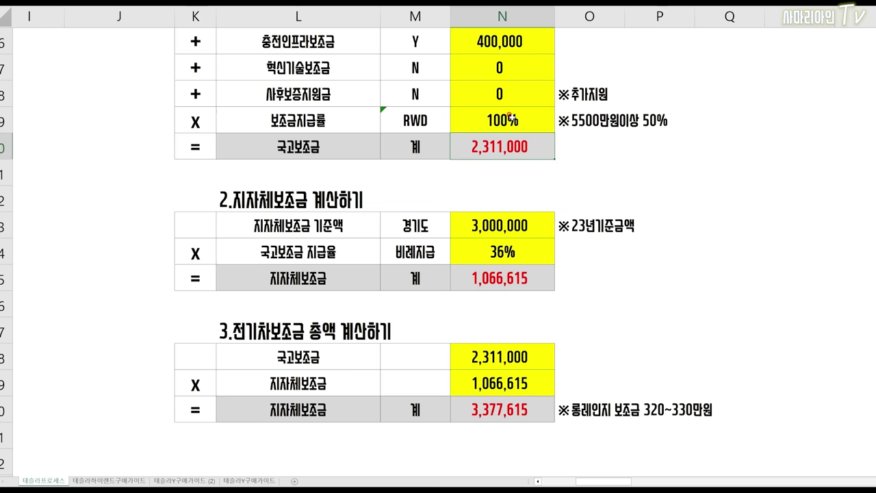
Set the RWD 보조금지급률 to 50% again to compare the subsidy totals
left_click(509, 117)
type("50")
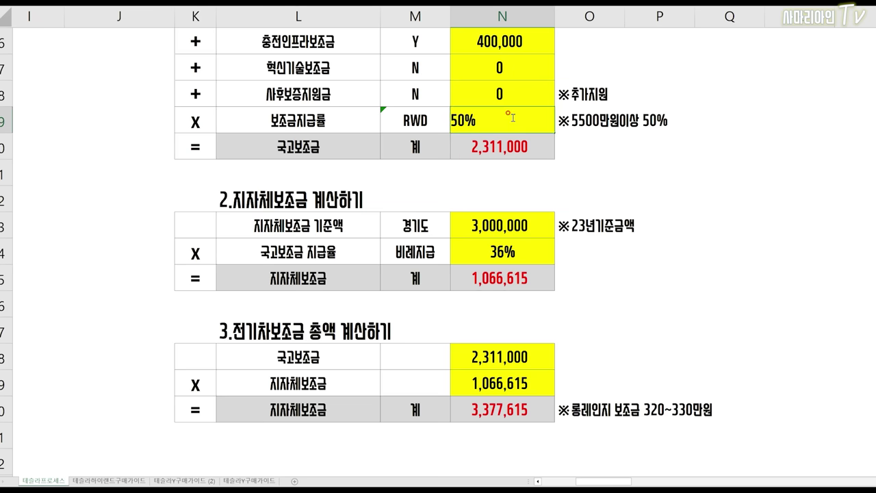
key("Return")
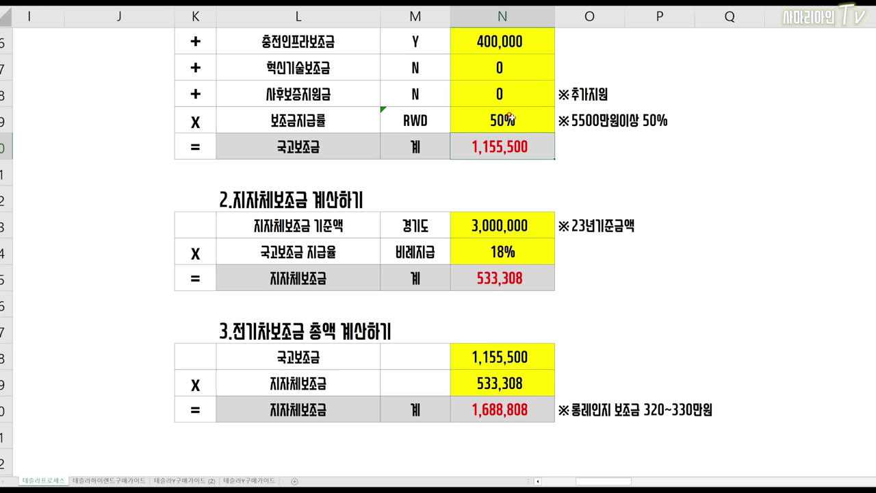
Return the RWD 보조금지급률 to 100% and look over the 모델3(하이랜드) subsidy table
left_click(509, 118)
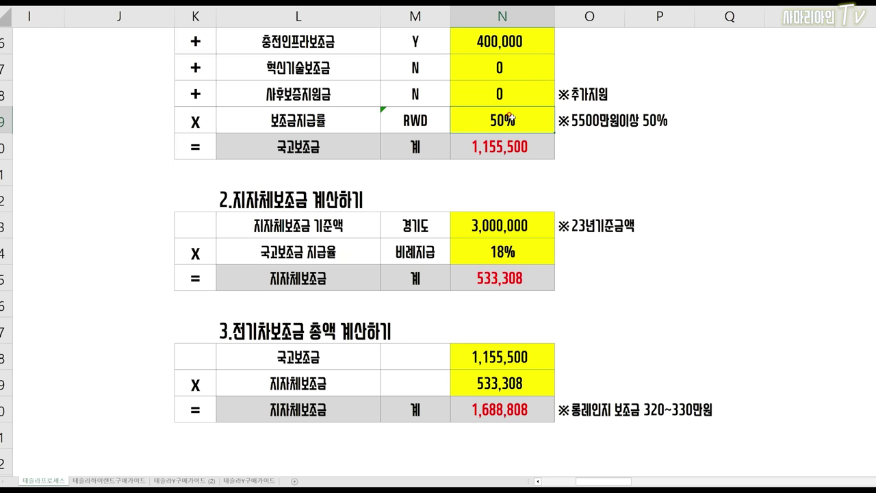
type("100")
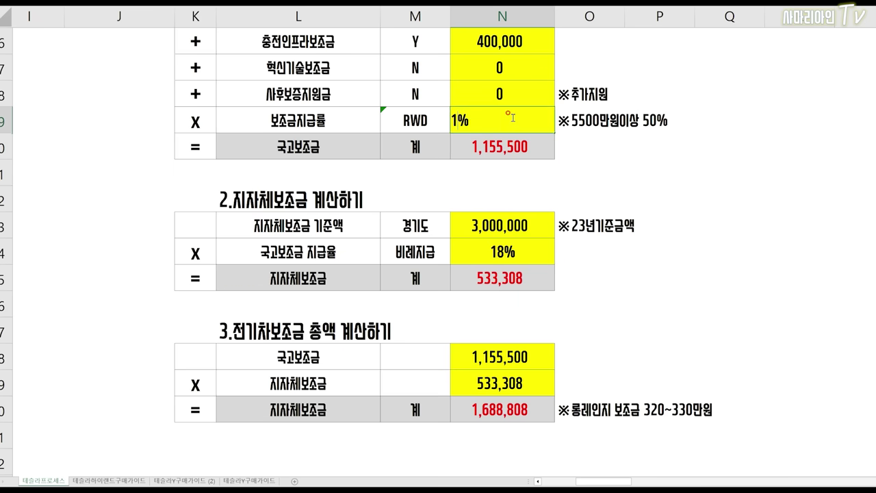
key("Return")
scroll(499, 161, "up", 3)
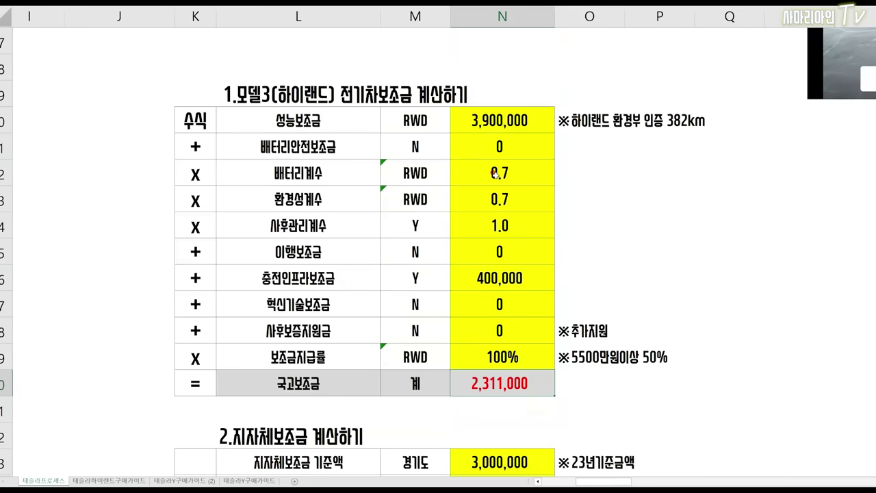
scroll(496, 174, "down", 1)
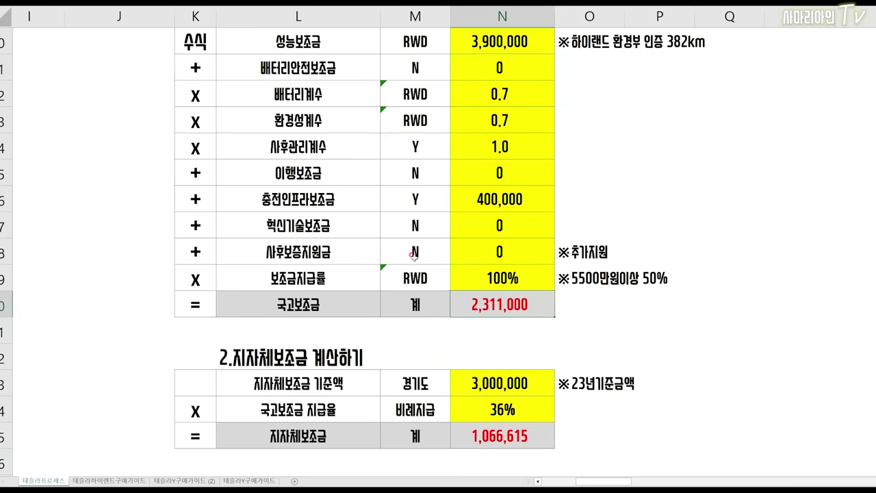
Switch to the 테슬라하이랜드구매가이드 sheet and review the 전기승용 subsidy criteria and the highlighted 산식 formula
key("ctrl+Page_Down")
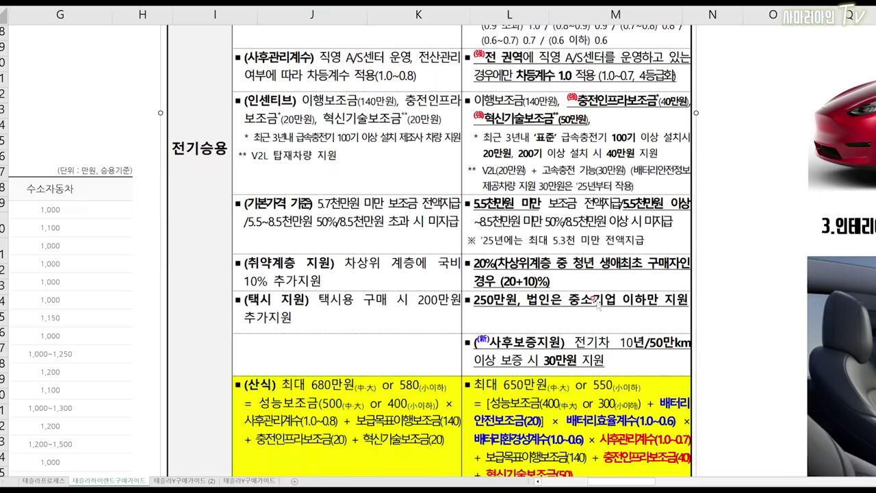
scroll(594, 302, "down", 1)
scroll(594, 301, "up", 6)
scroll(538, 275, "up", 2)
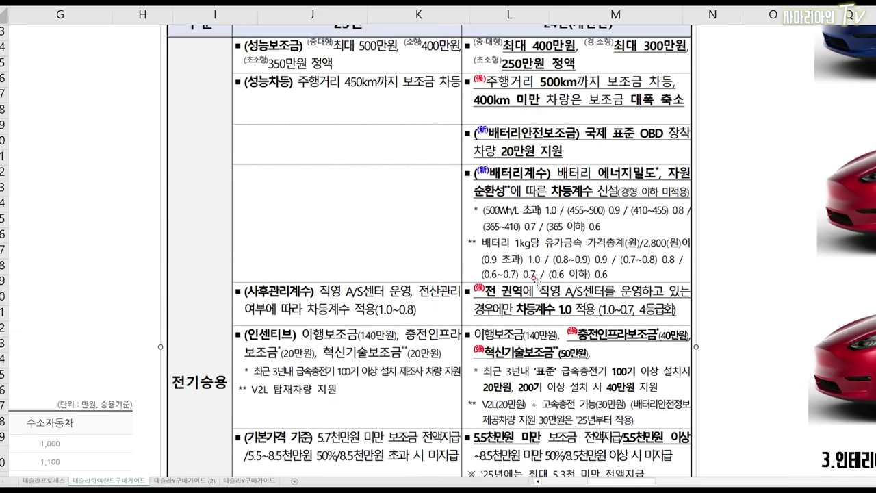
scroll(532, 137, "down", 5)
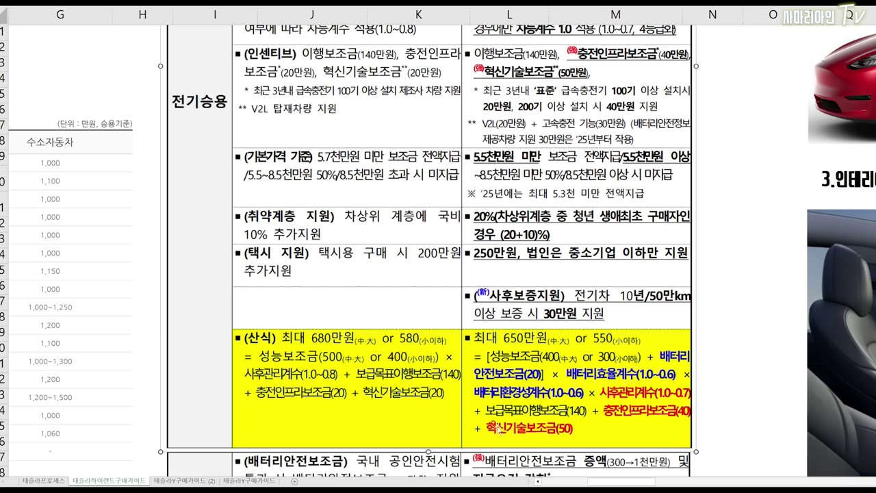
Return to the 테슬라프로세스 sheet and review the RWD 국고보조금 calculation
left_click(41, 481)
scroll(521, 260, "up", 2)
scroll(527, 265, "down", 2)
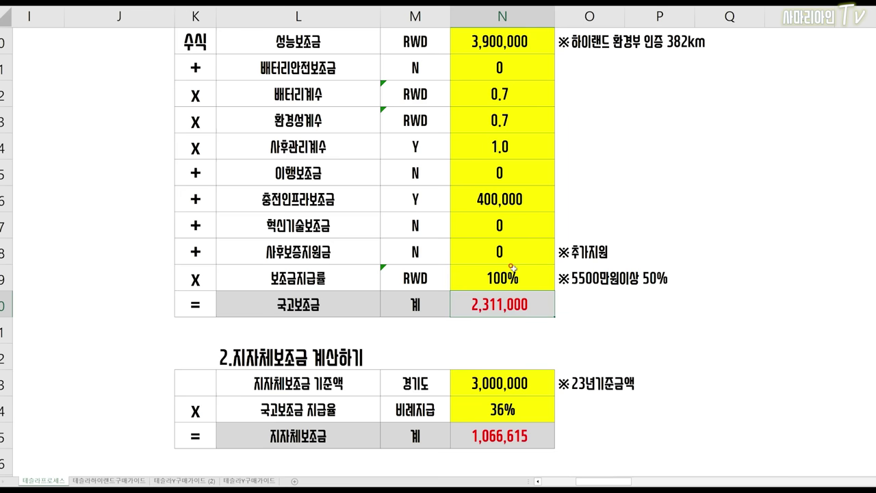
scroll(498, 276, "up", 1)
scroll(498, 277, "down", 1)
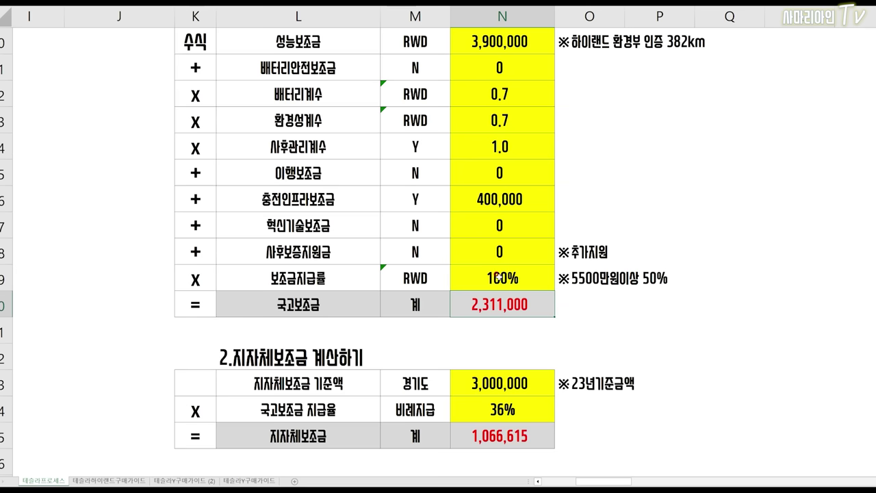